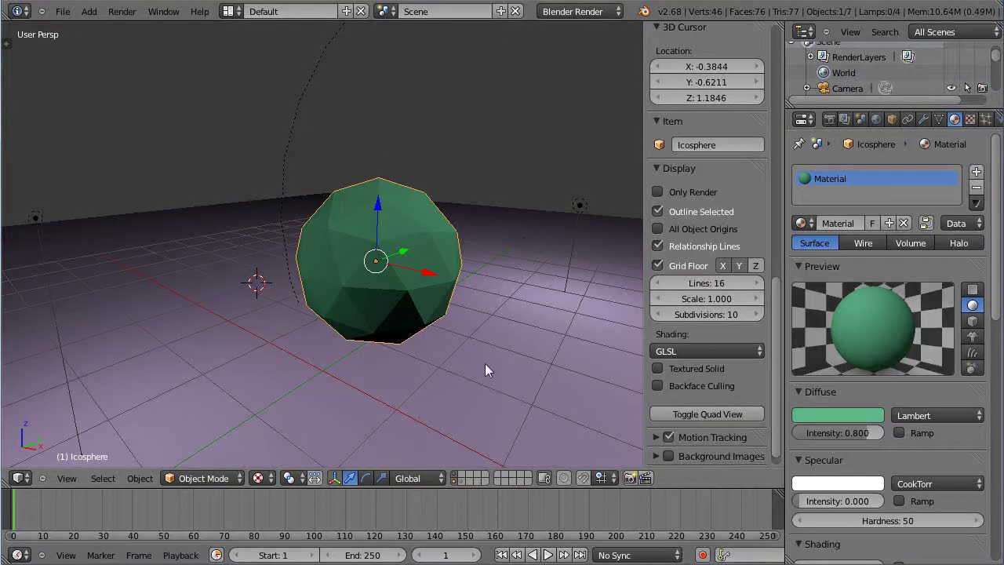
- Select the Sphere object in the Unity Hierarchy to inspect it
middle_click_drag(484, 363, 414, 352)
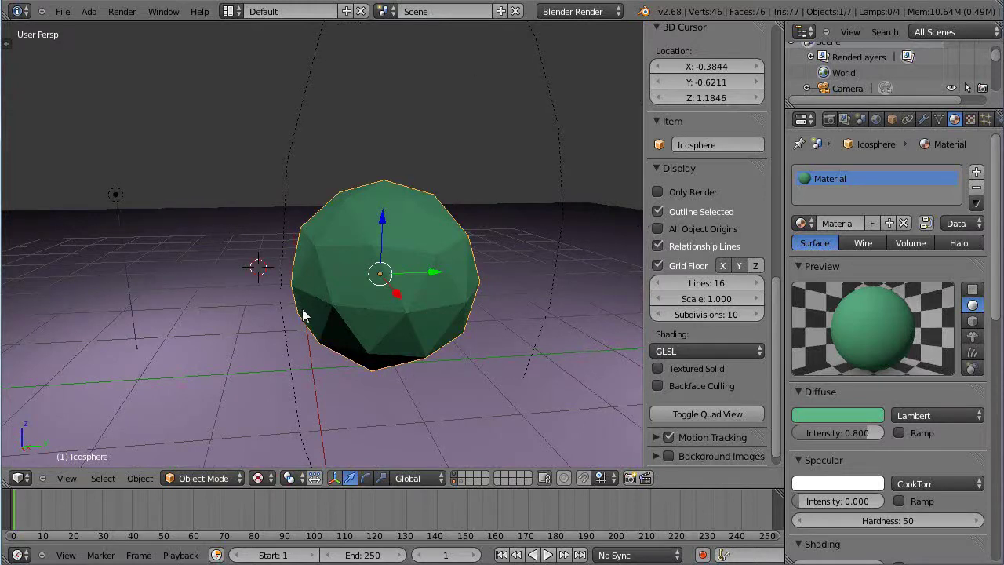
scroll(295, 326, "down", 3)
middle_click_drag(287, 338, 287, 377)
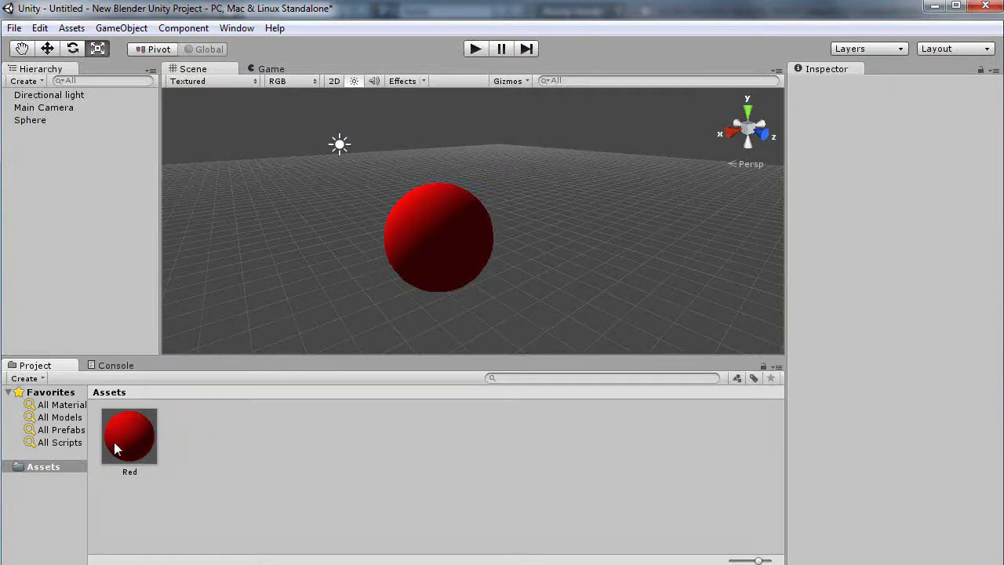
left_click(35, 121)
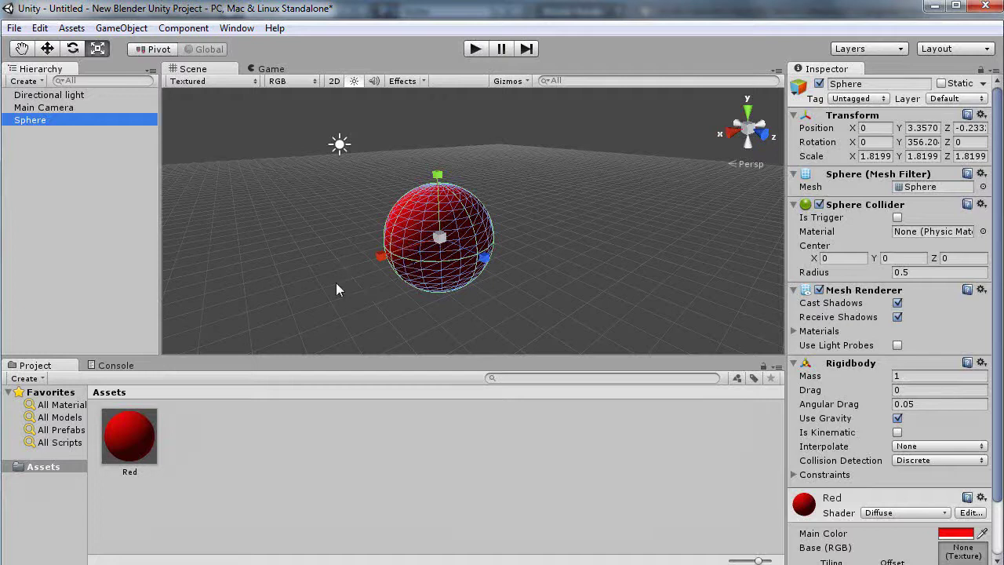
- Create two new material assets named Green and Blue in the Project panel
left_click(29, 380)
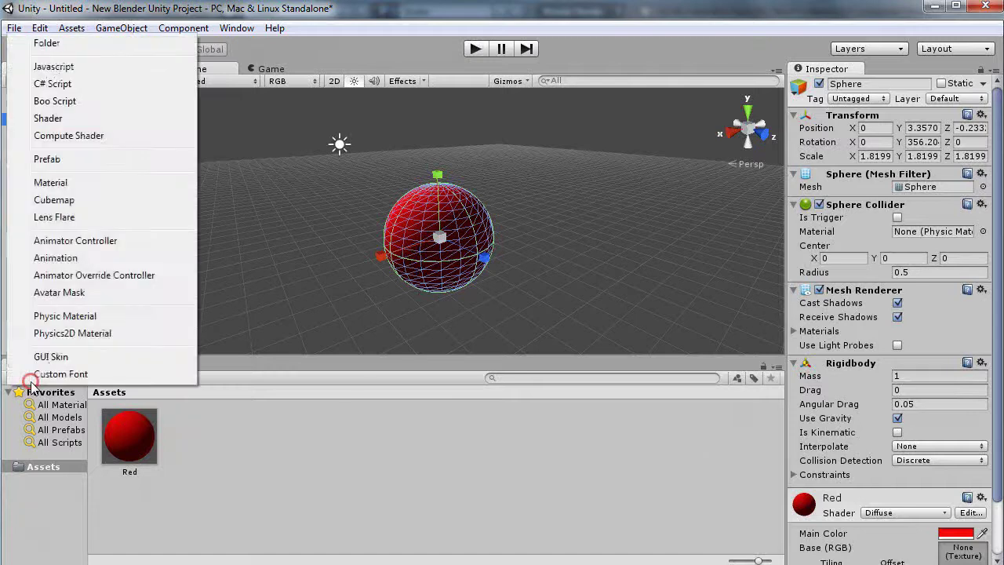
left_click(50, 182)
type("Green")
key("Return")
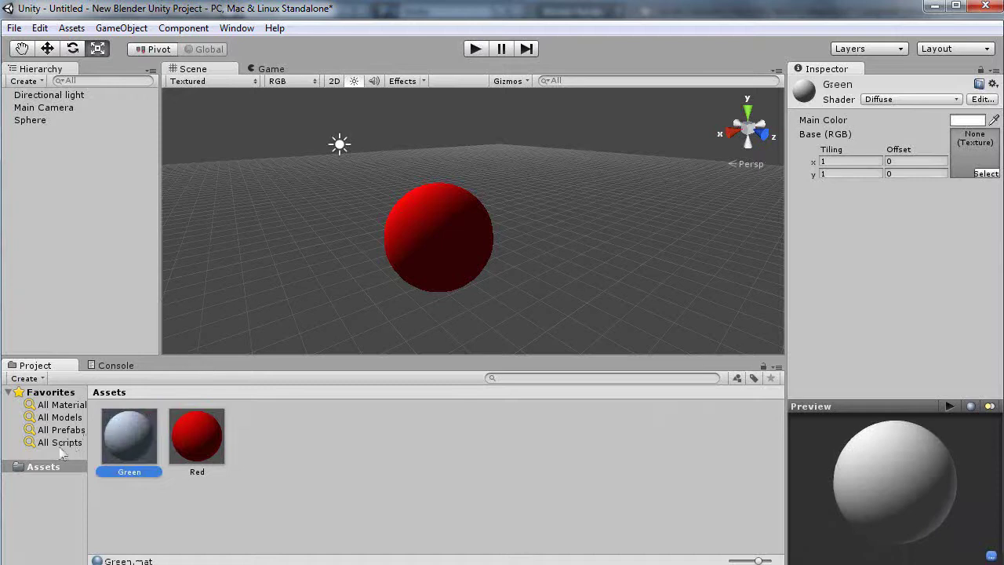
left_click(25, 378)
left_click(65, 187)
type("Blue")
key("Return")
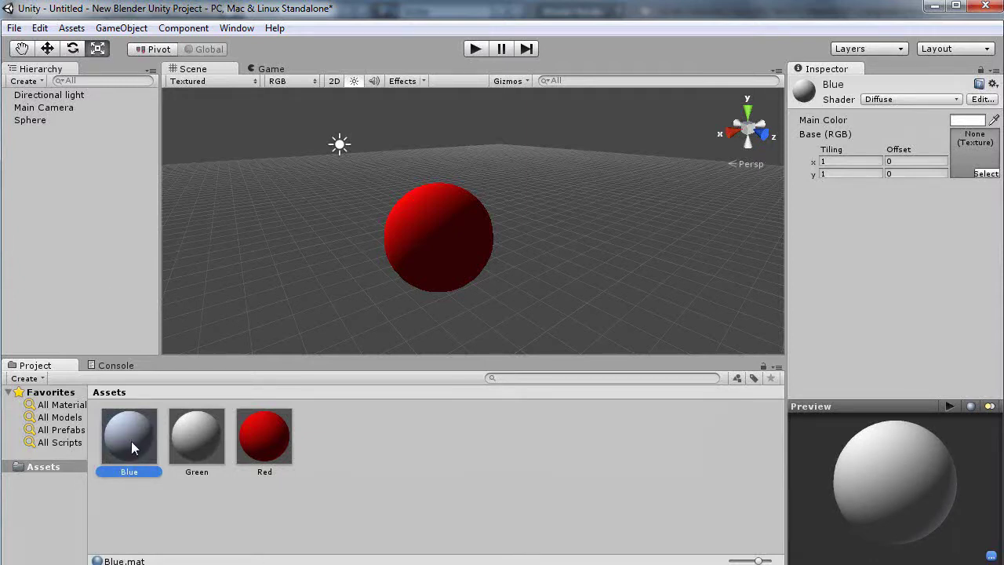
- Set the Blue material's Main Color to a deep blue (53, 19, 232)
left_click(967, 119)
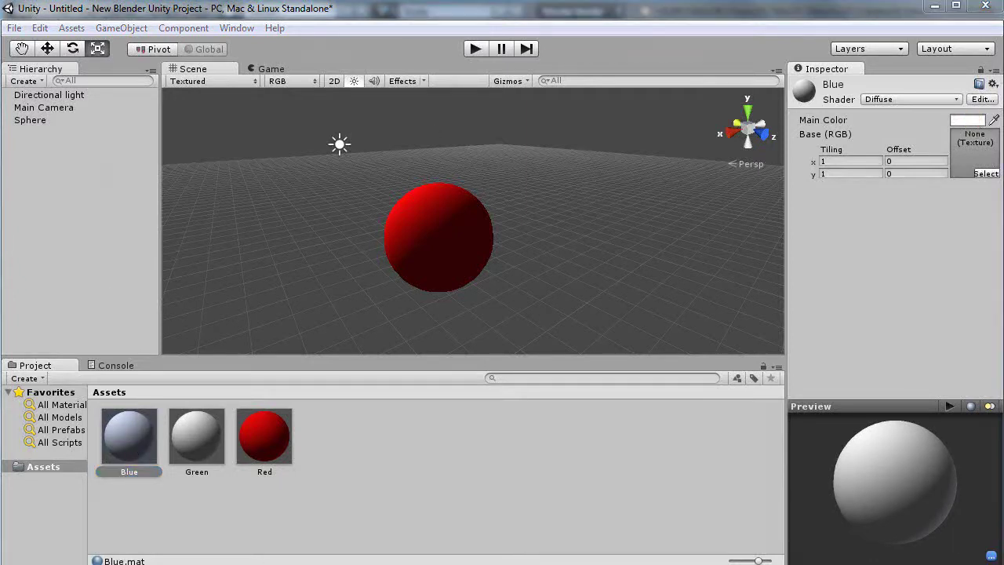
left_click_drag(101, 180, 234, 169)
left_click(229, 264)
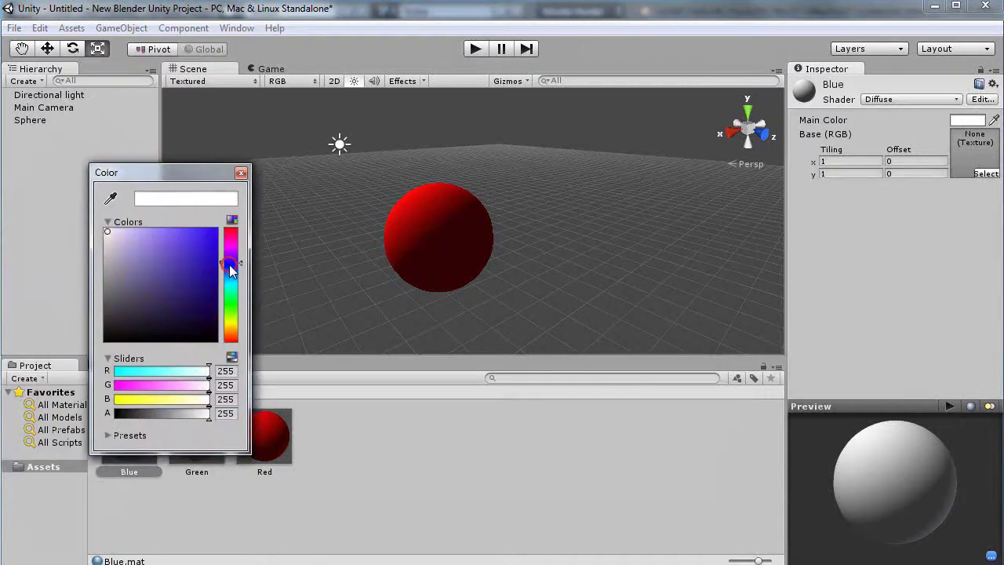
left_click(207, 241)
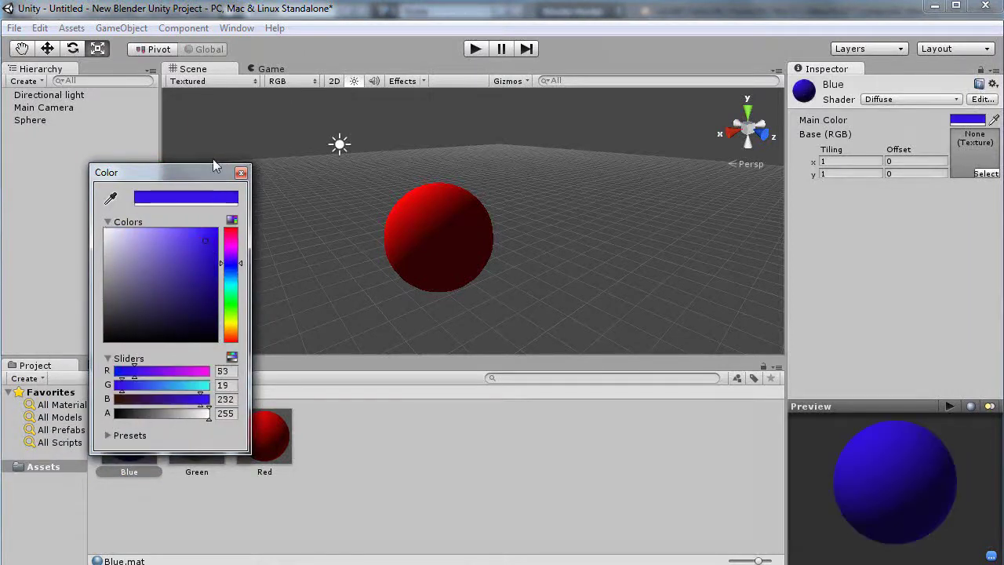
left_click(241, 172)
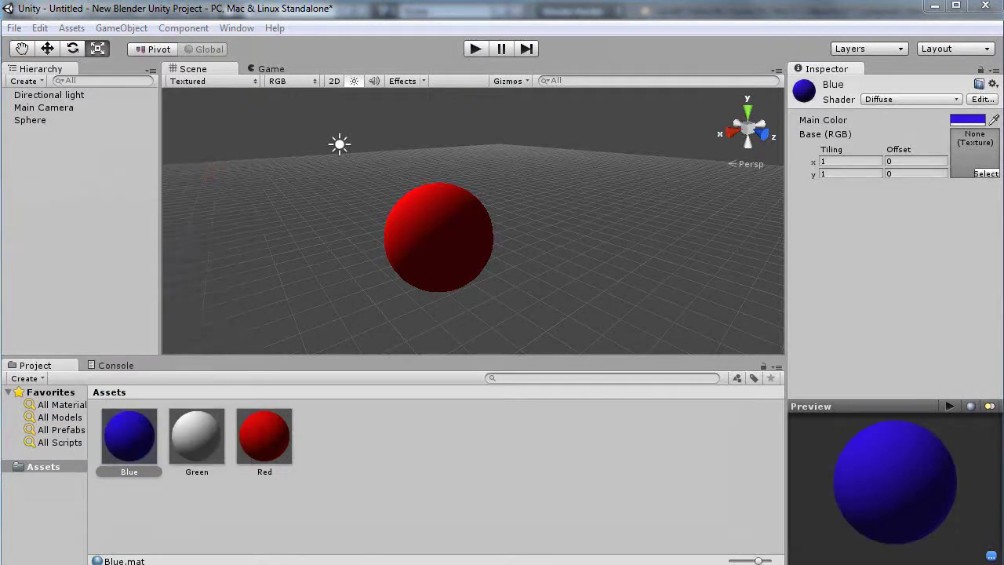
- Set the Green material's Main Color to bright green (RGB 28, 234, 80)
left_click(188, 430)
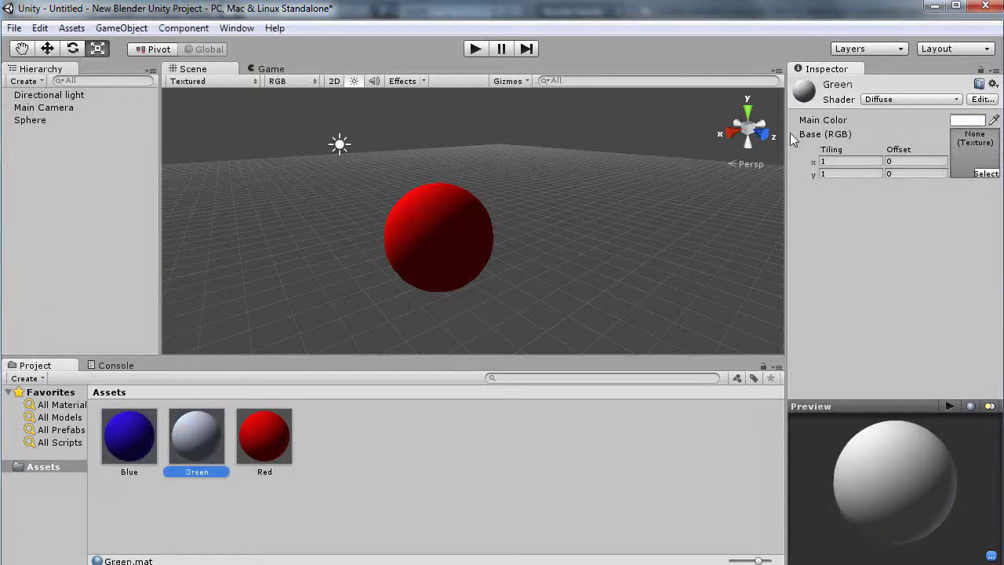
left_click(969, 122)
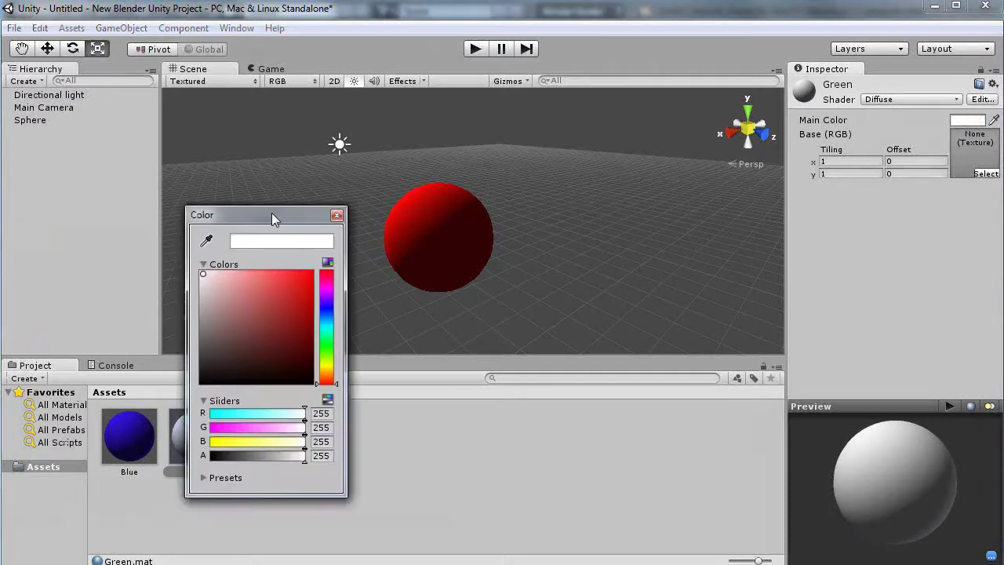
left_click(327, 342)
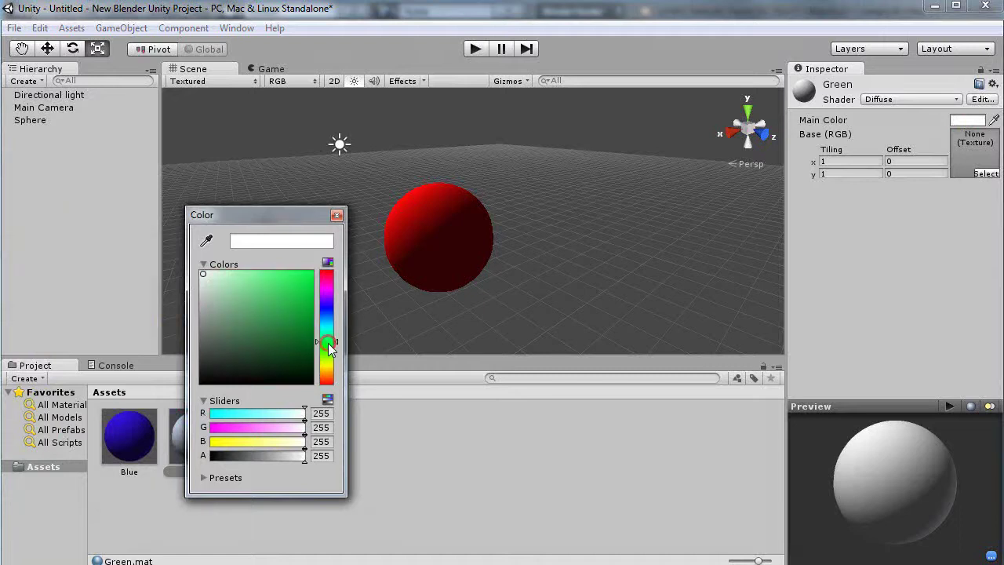
left_click(297, 282)
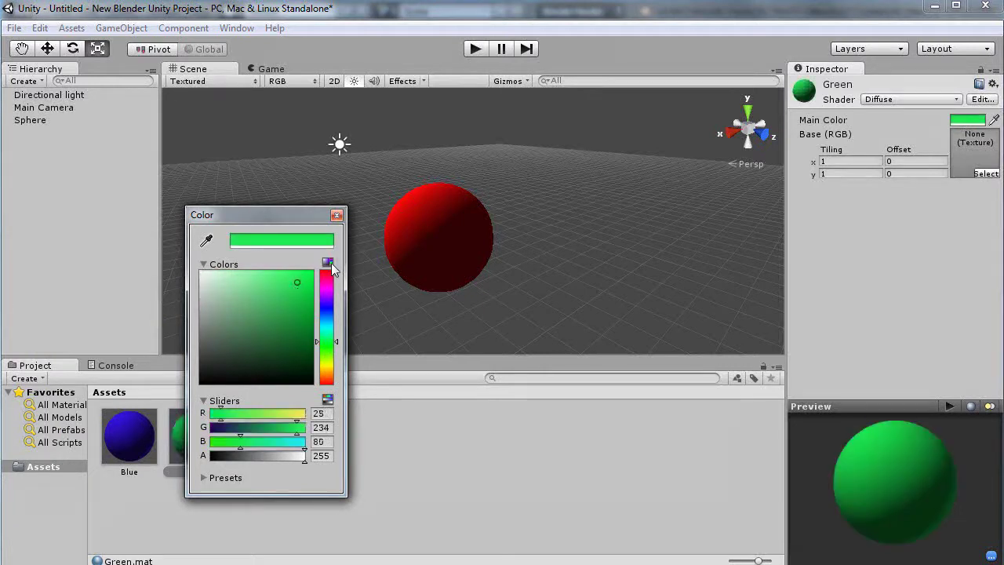
left_click(328, 262)
left_click(328, 262)
left_click(328, 262)
left_click(328, 262)
left_click(328, 262)
left_click(327, 262)
left_click(336, 215)
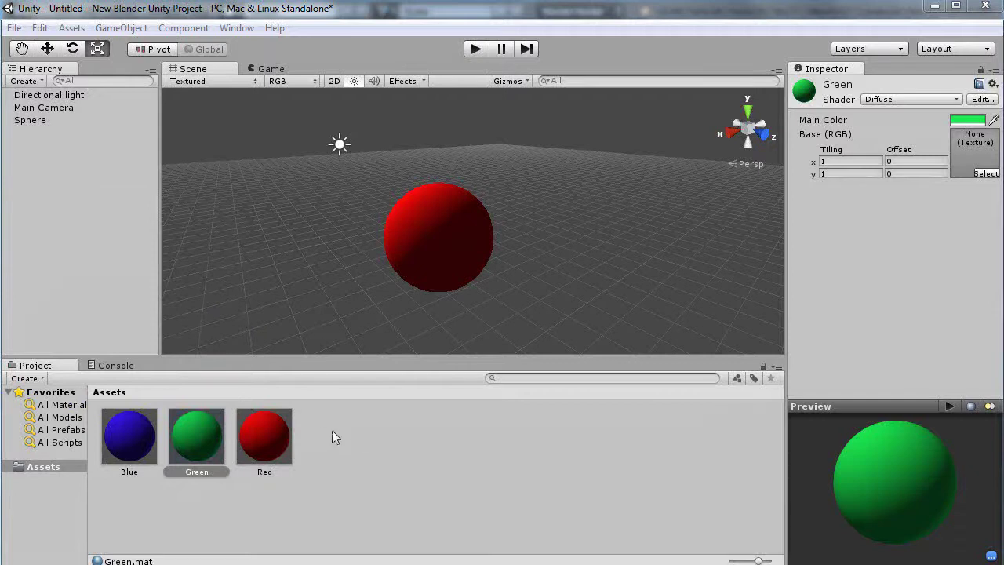
- Add a cube right of the sphere and apply the Blue material to it
left_click(24, 81)
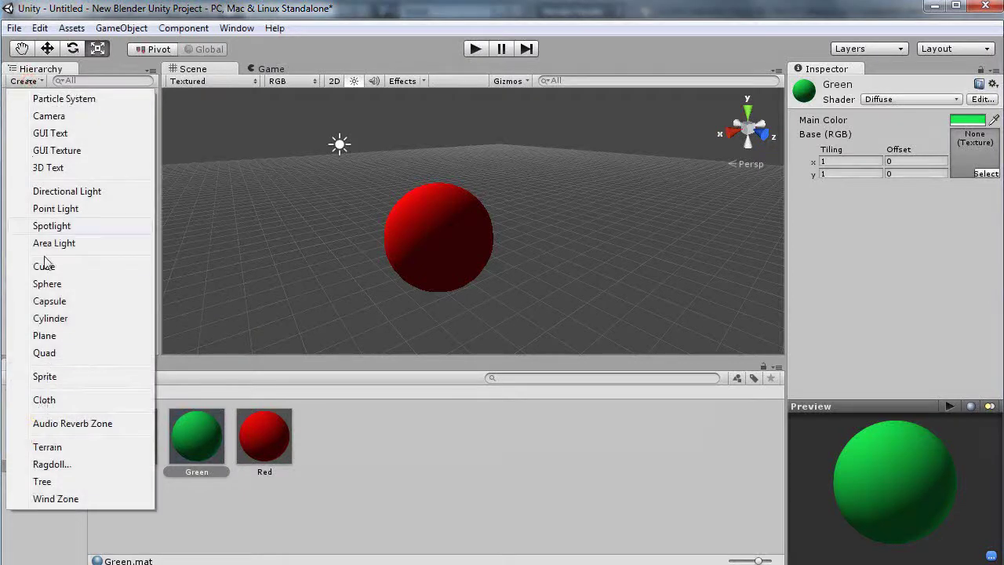
left_click(44, 268)
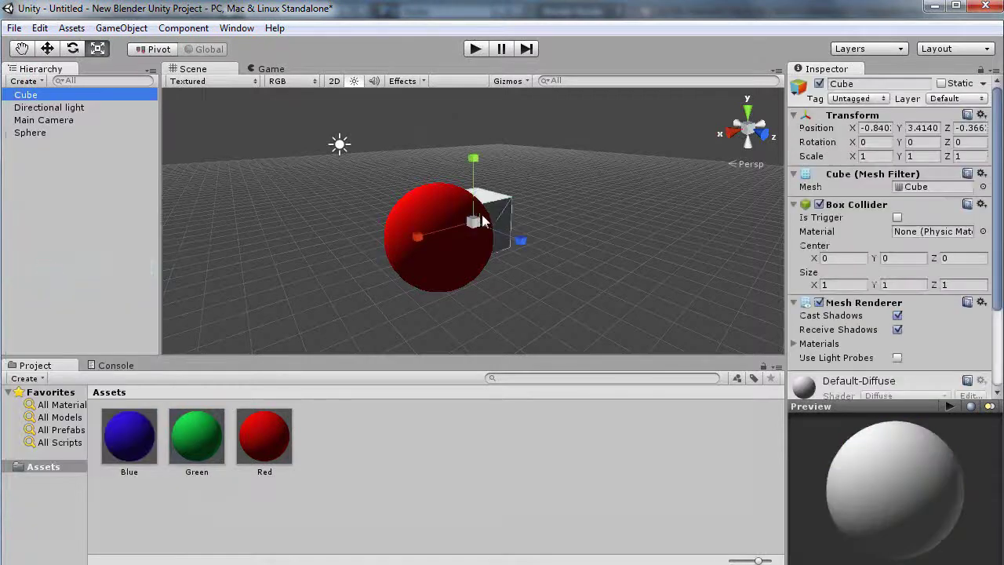
left_click(47, 49)
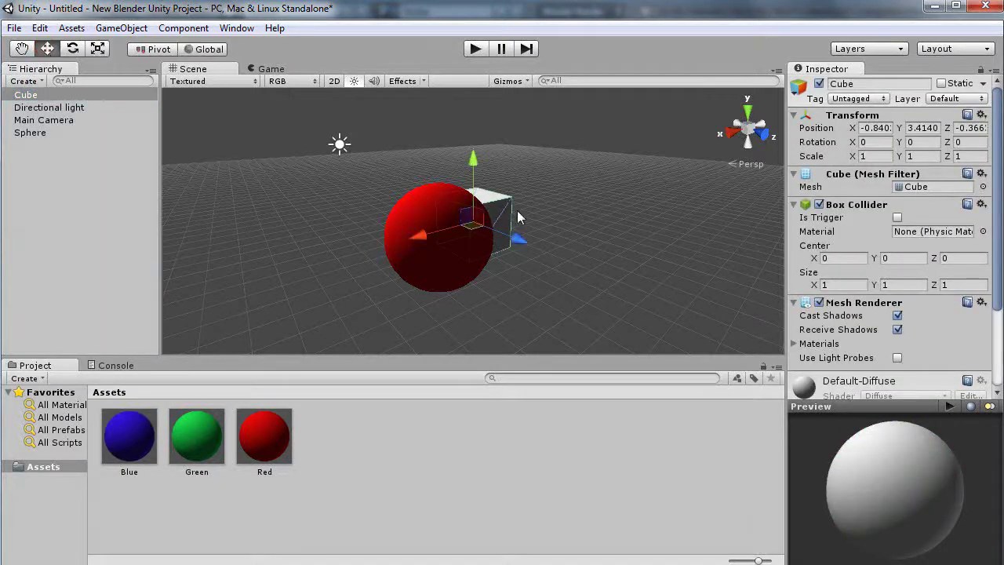
left_click_drag(428, 238, 636, 231)
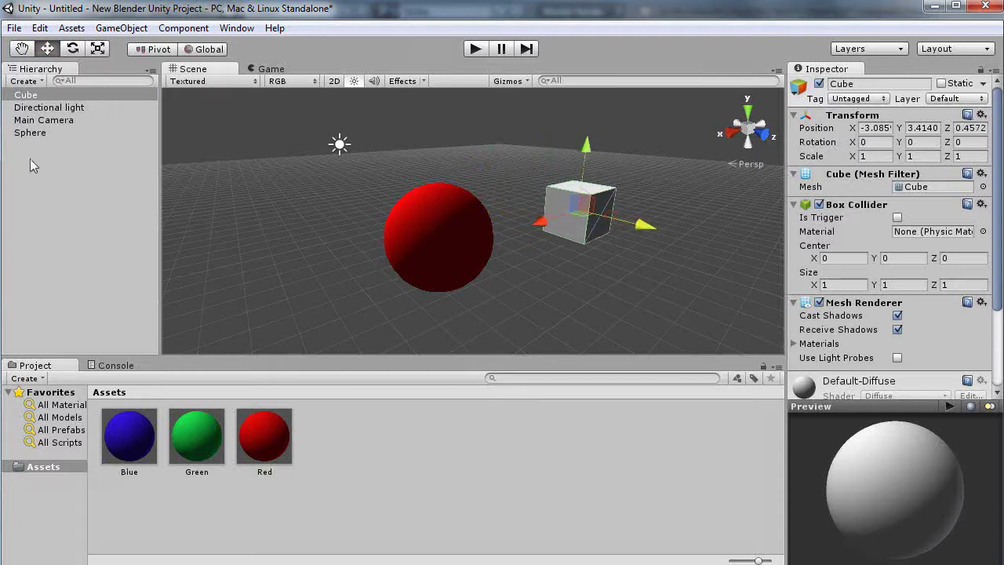
left_click_drag(128, 432, 579, 213)
- Add a capsule left of the sphere and apply the Green material to it
left_click(24, 82)
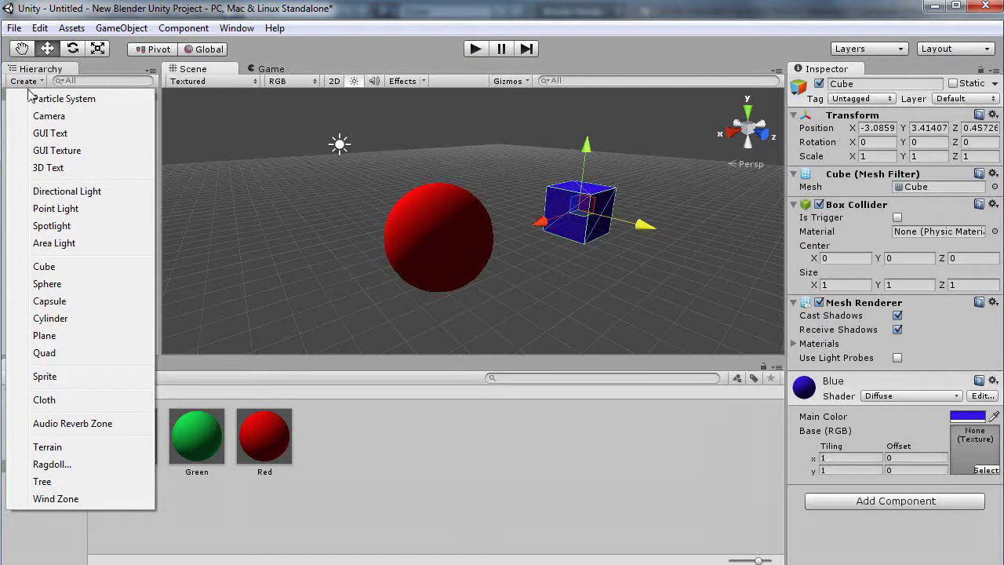
left_click(49, 301)
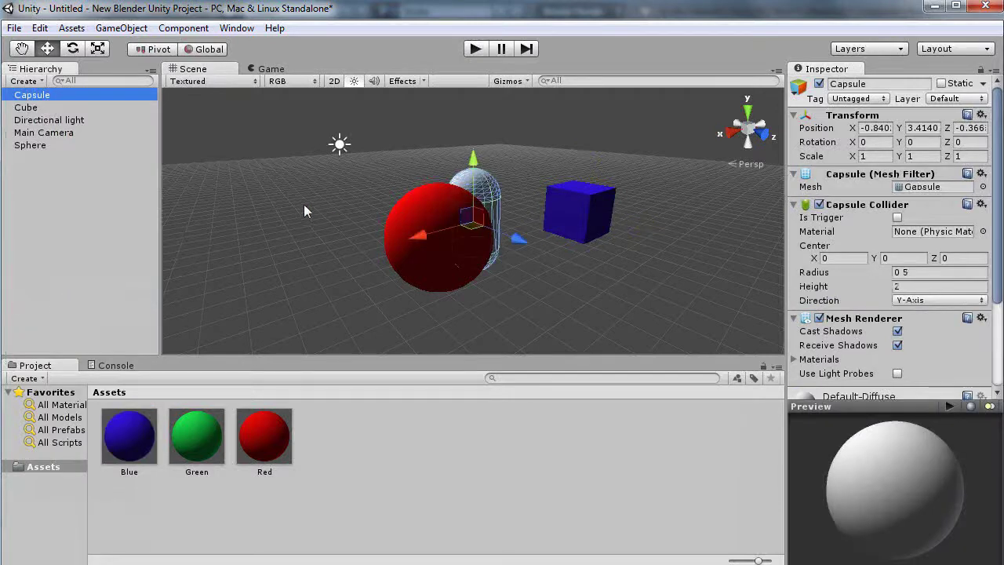
left_click_drag(415, 237, 196, 291)
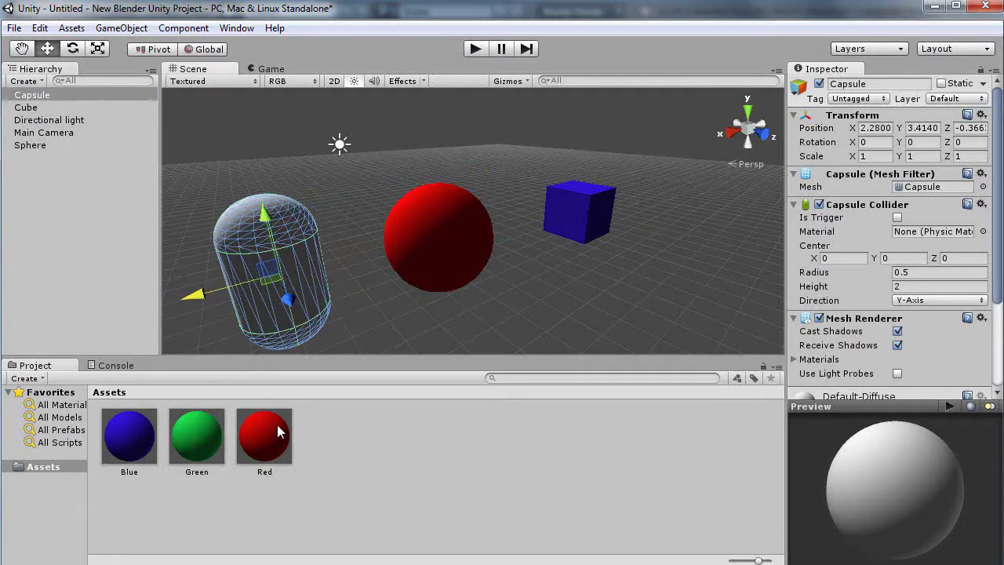
left_click_drag(204, 451, 247, 291)
right_click_drag(516, 287, 580, 294, "alt")
middle_click_drag(579, 294, 549, 294)
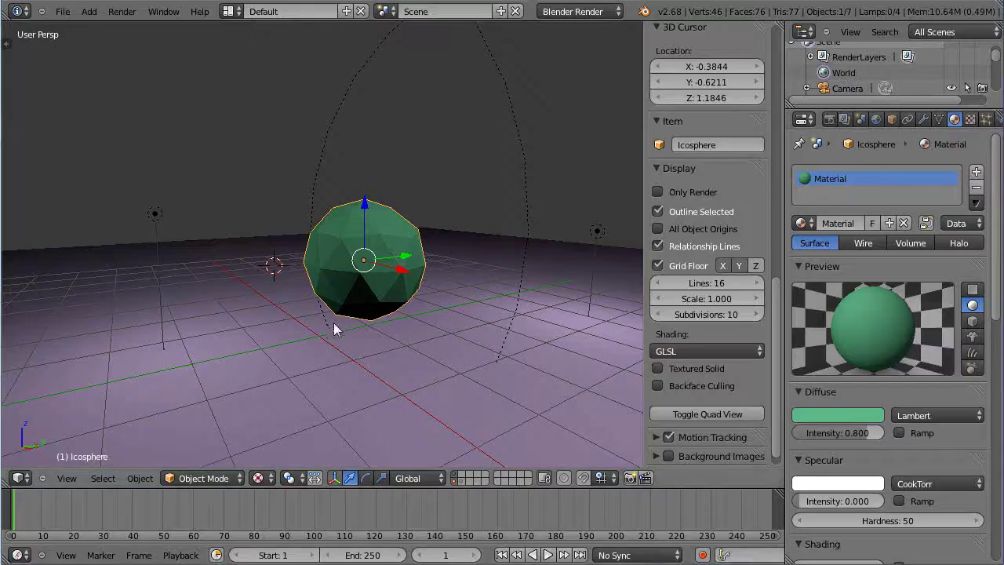
scroll(426, 295, "up", 4)
scroll(425, 295, "down", 1)
middle_click_drag(426, 295, 467, 283)
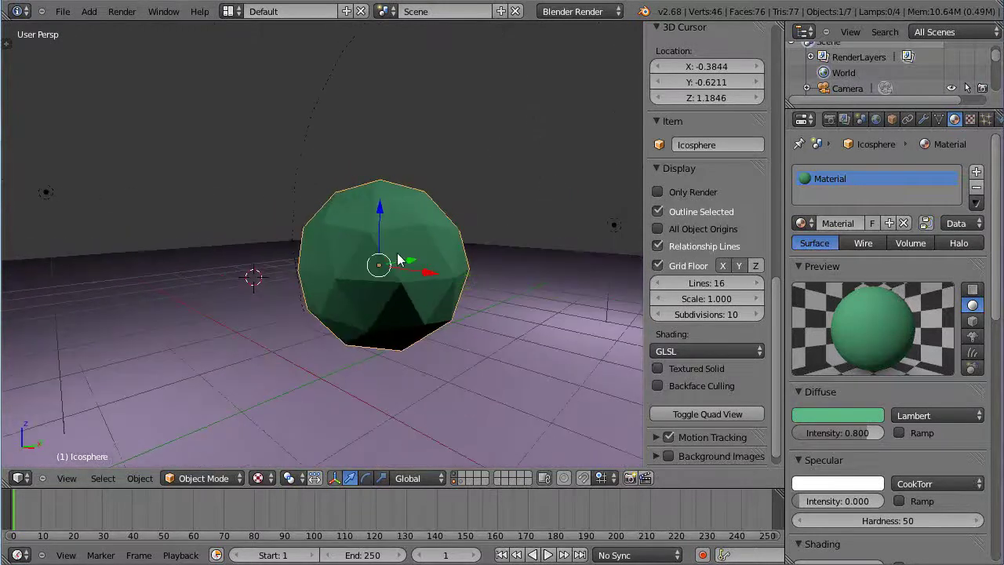
middle_click_drag(403, 264, 426, 272)
scroll(426, 271, "up", 3)
scroll(385, 235, "down", 3)
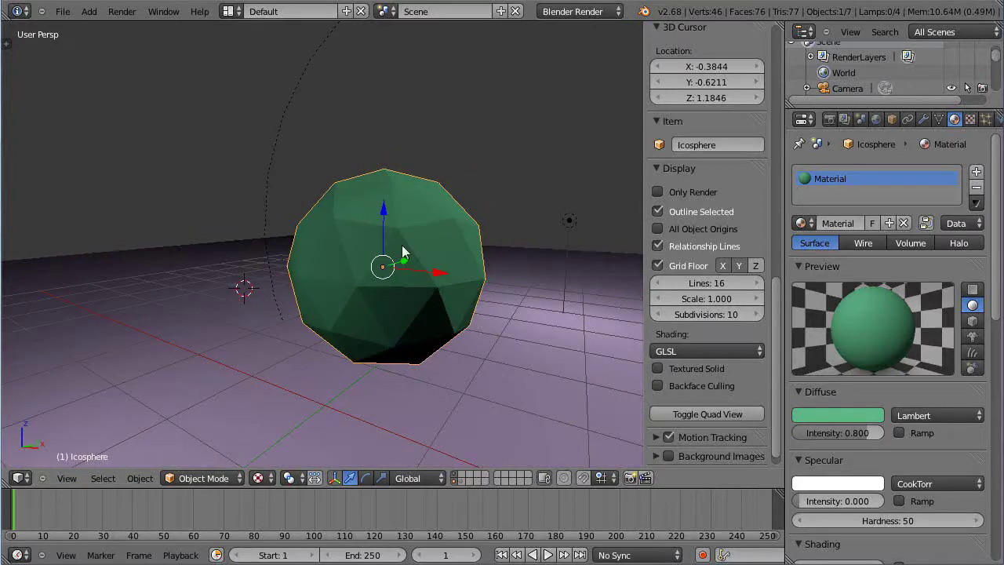
- Put the icosphere into Edit Mode and select vertices on its front
scroll(403, 251, "up", 1)
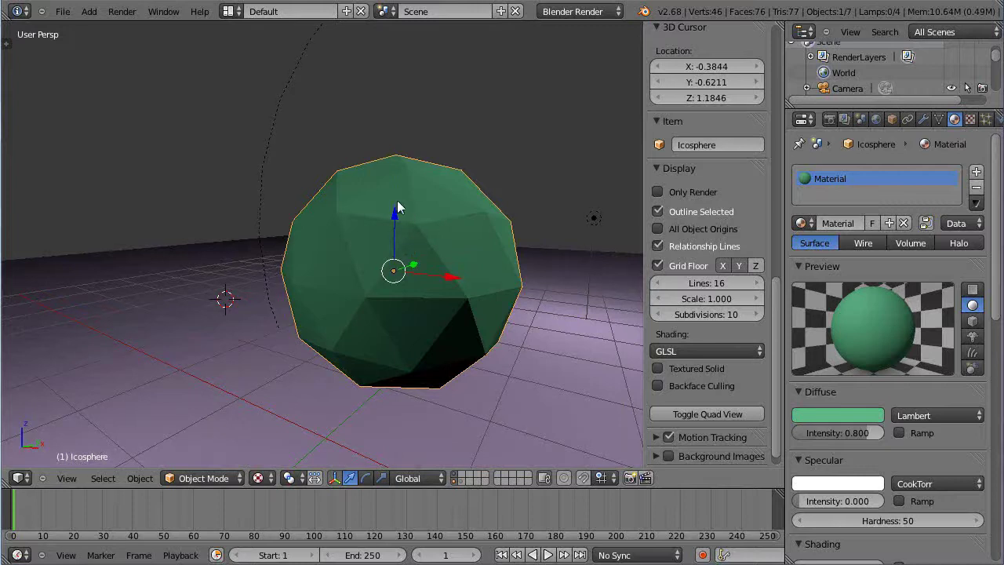
key("Tab")
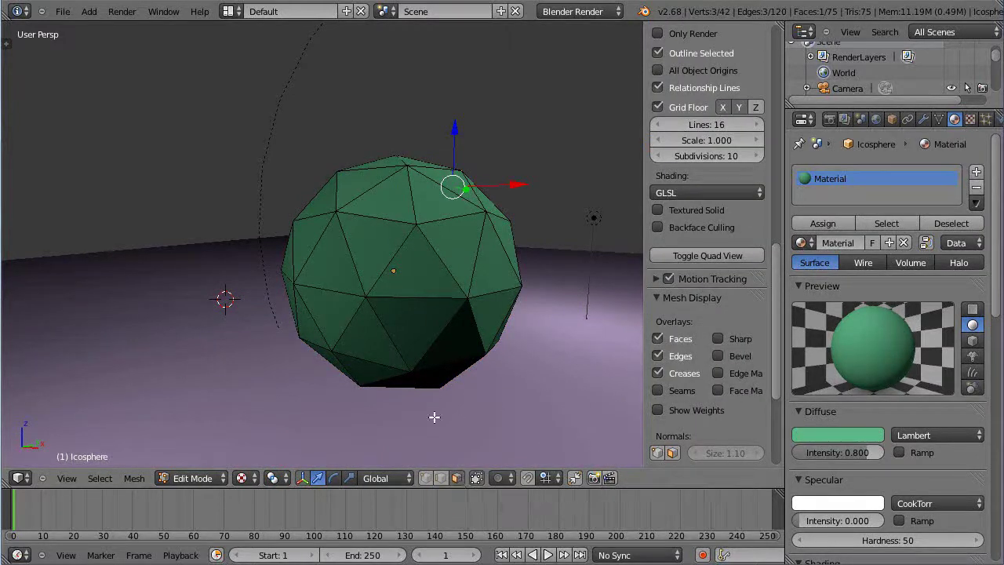
right_click(389, 208)
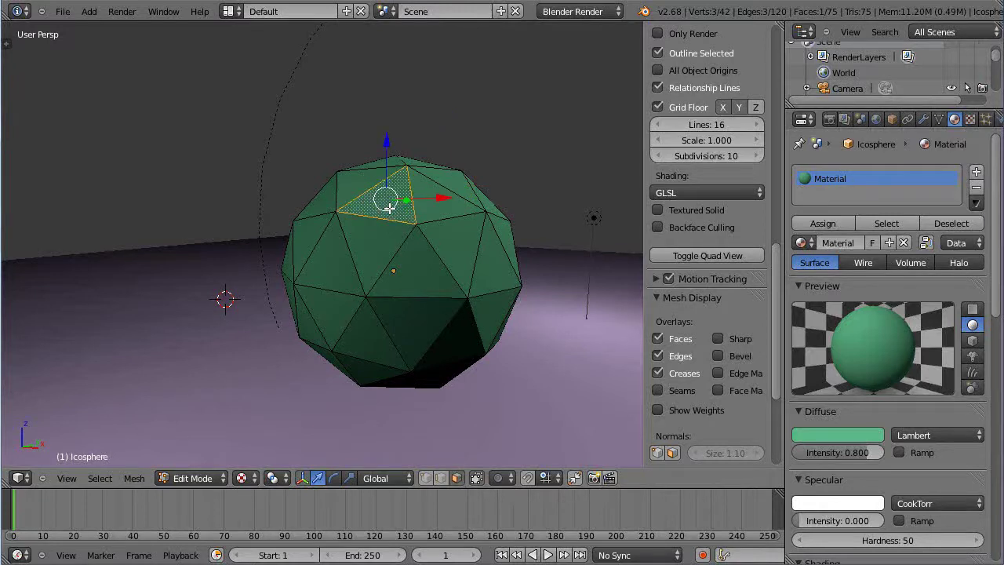
left_click(423, 478)
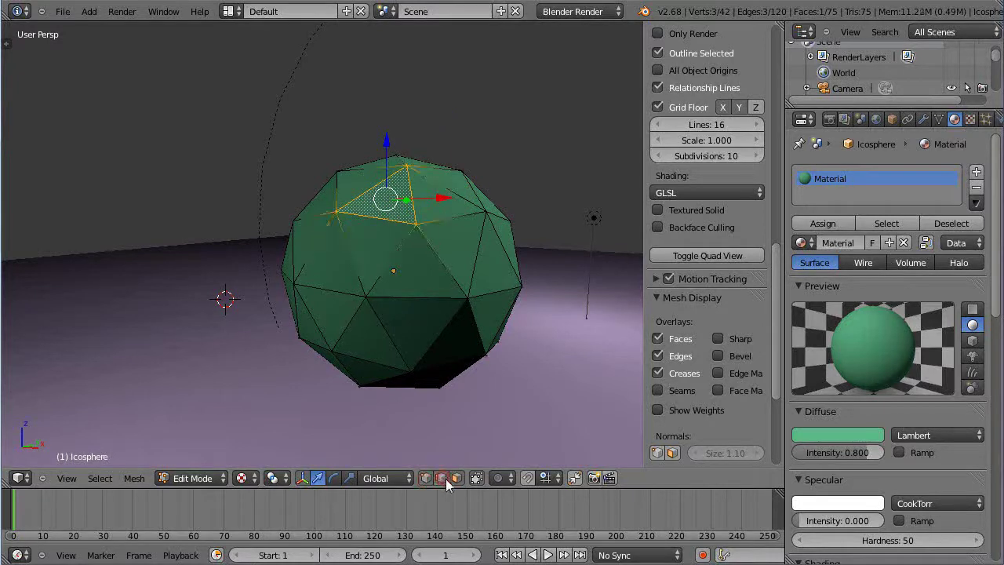
right_click(390, 268)
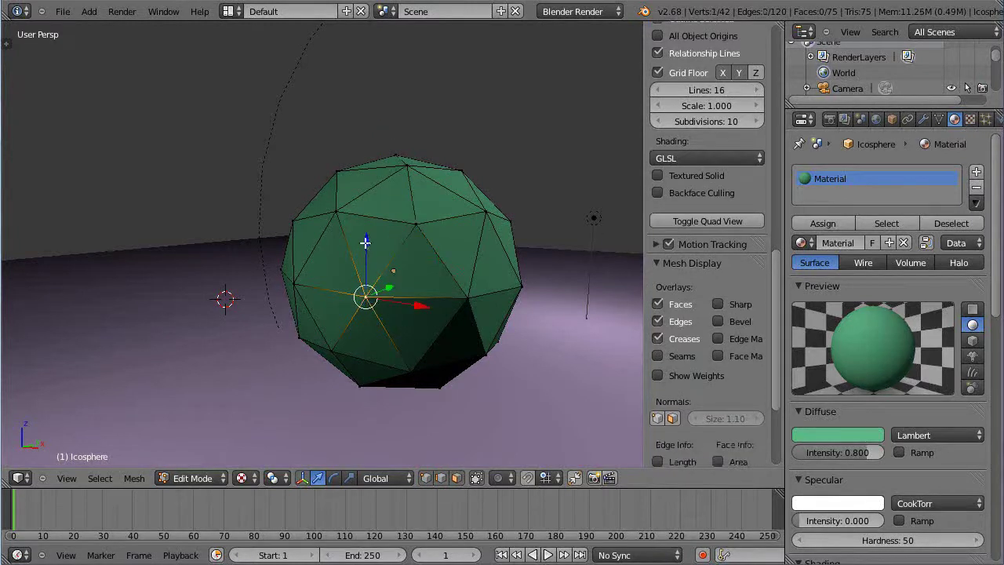
right_click(341, 216, "shift")
- Switch to face select mode and select three adjacent faces on the icosphere's front
left_click(456, 478)
scroll(417, 306, "up", 2)
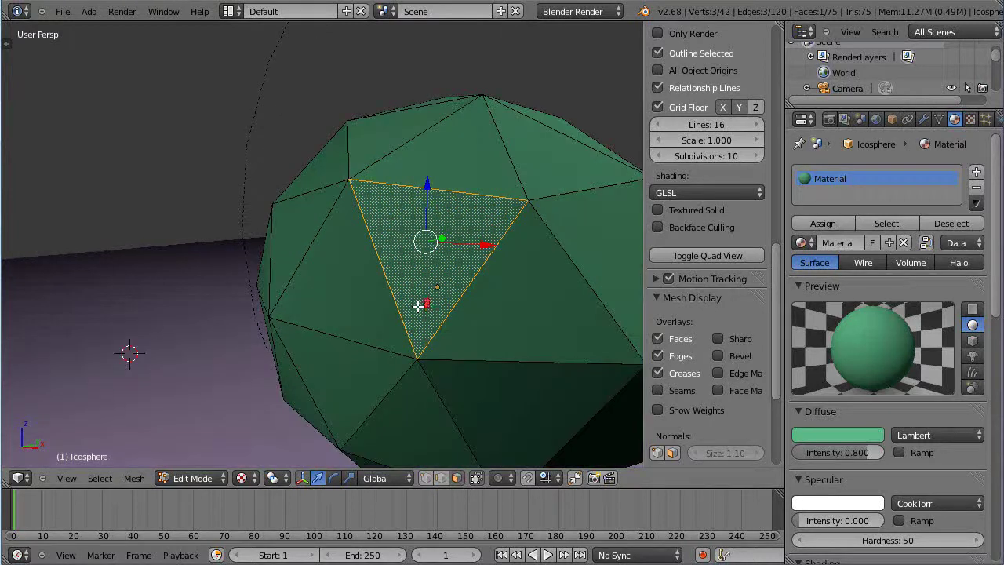
scroll(419, 301, "down", 2)
middle_click_drag(416, 298, 348, 279)
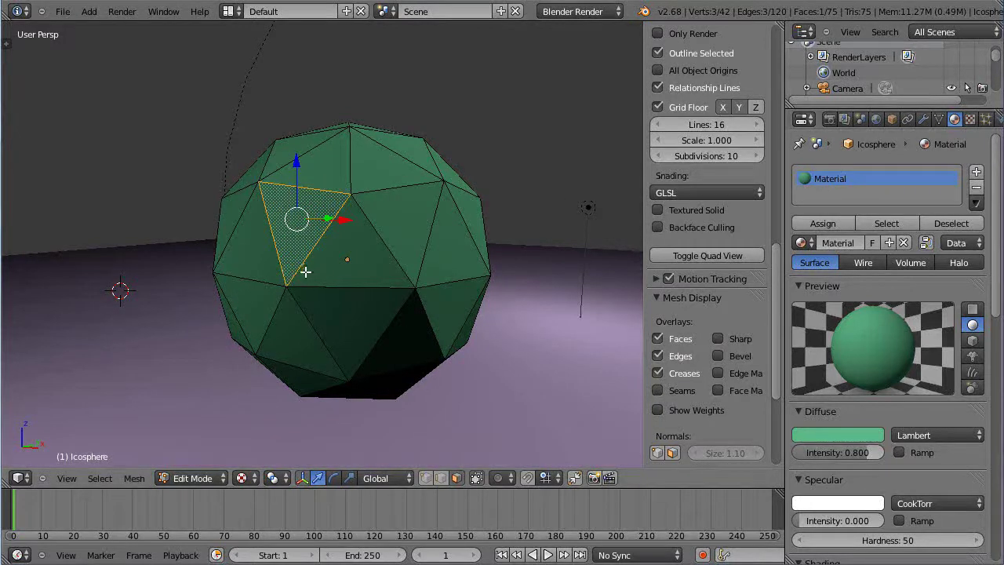
middle_click_drag(448, 287, 426, 293)
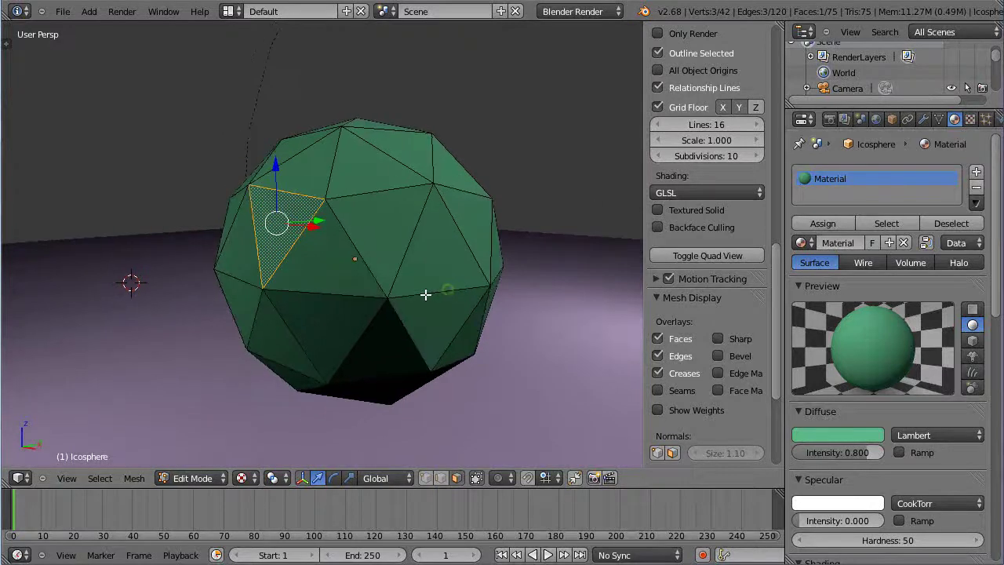
right_click(385, 231, "shift")
right_click(312, 253, "shift")
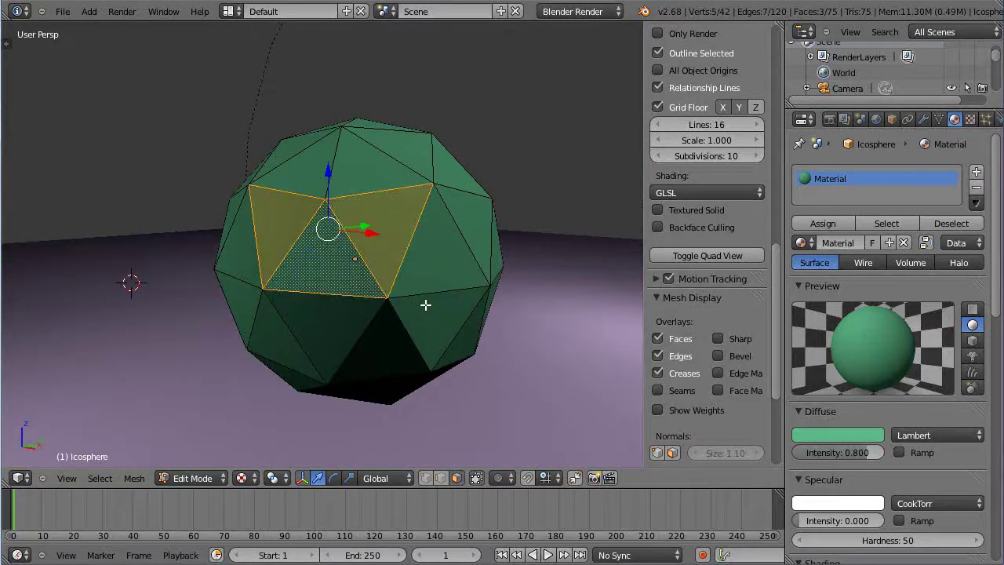
mouse_move(425, 303)
middle_mouse_down()
mouse_move(384, 304)
mouse_move(426, 312)
middle_mouse_up()
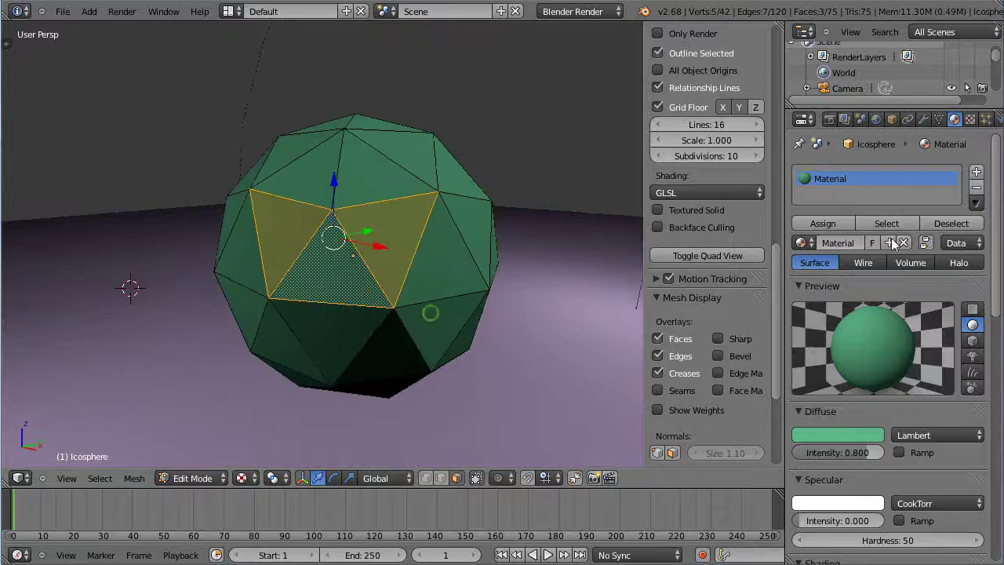
- Add a second material slot holding a new light blue material, Material.003
left_click(976, 173)
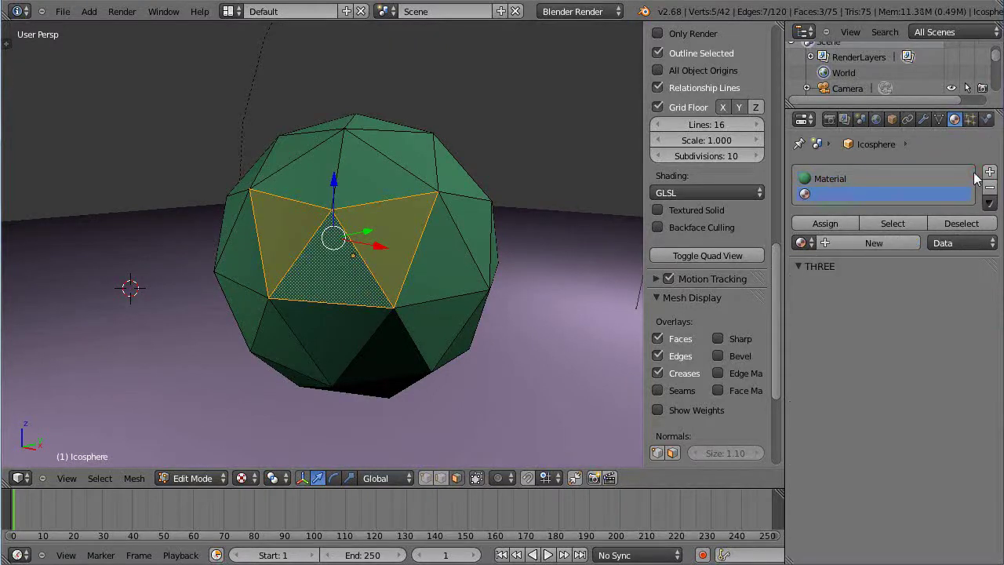
left_click(869, 243)
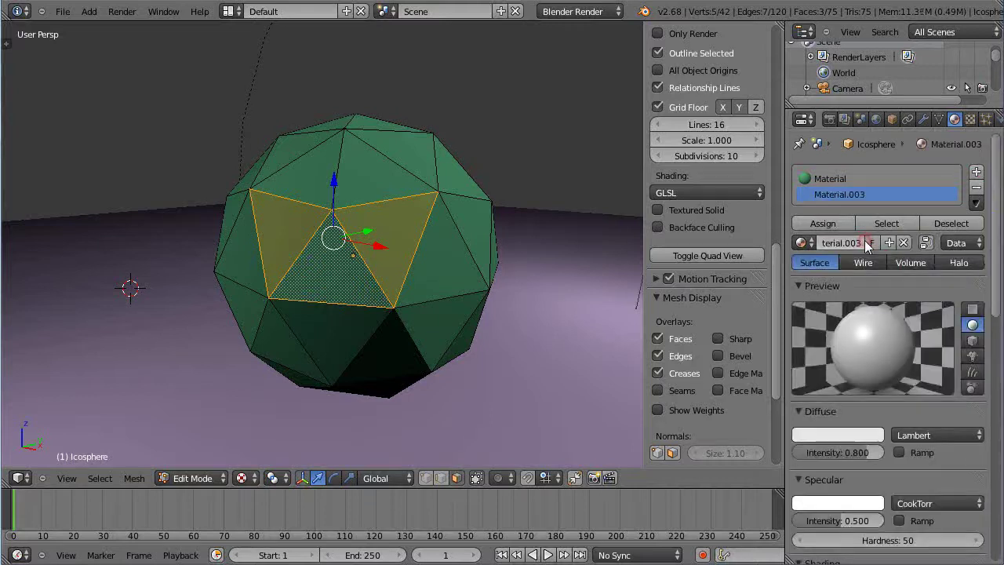
left_click(838, 436)
left_click(820, 258)
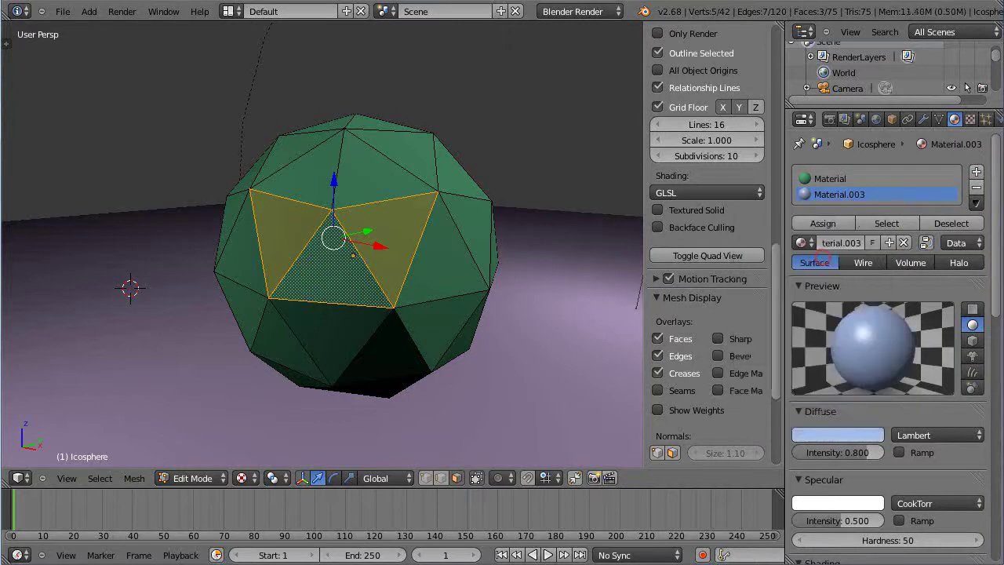
- Enable transparency on Material.003 and lower its alpha to about 0.303
left_click_drag(995, 167, 996, 322)
left_click(810, 270)
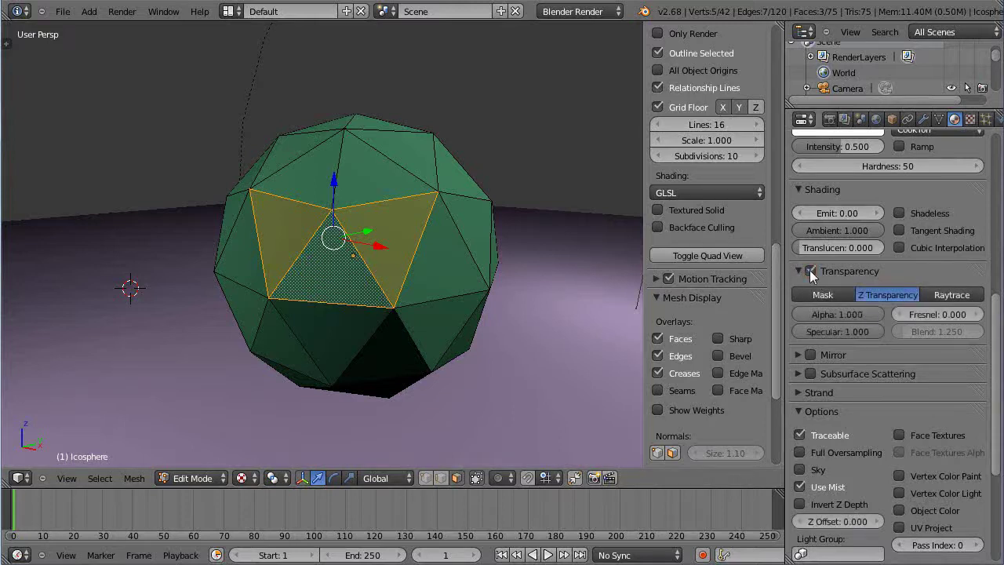
left_click_drag(859, 314, 800, 321)
left_click_drag(999, 342, 999, 247)
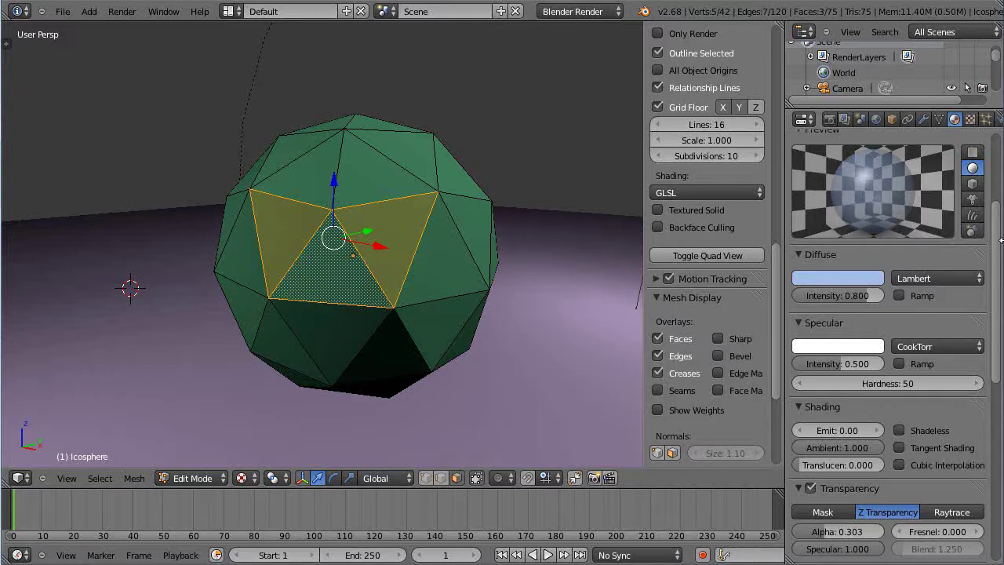
left_click_drag(998, 245, 991, 173)
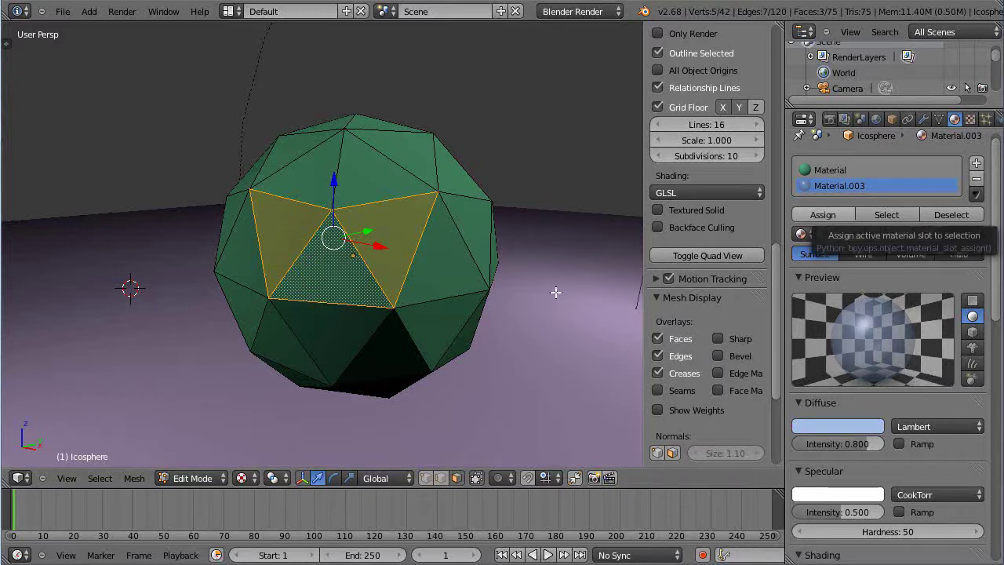
- Assign Material.003 to the selected faces, return to Object Mode, and orbit to inspect the windows
left_click(816, 215)
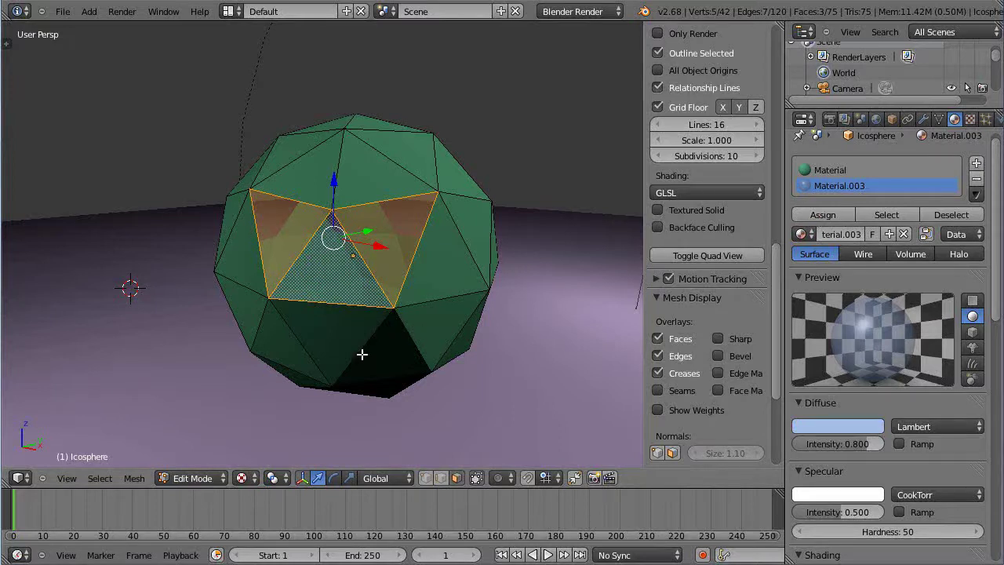
key("Tab")
key("Tab")
key("Tab")
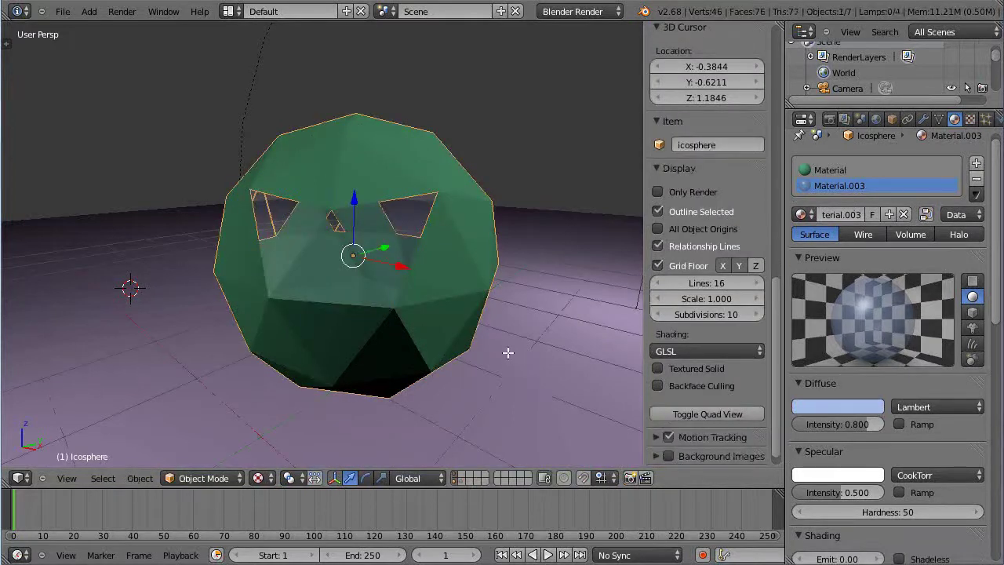
key("Tab")
key("Tab")
middle_click_drag(508, 353, 526, 393)
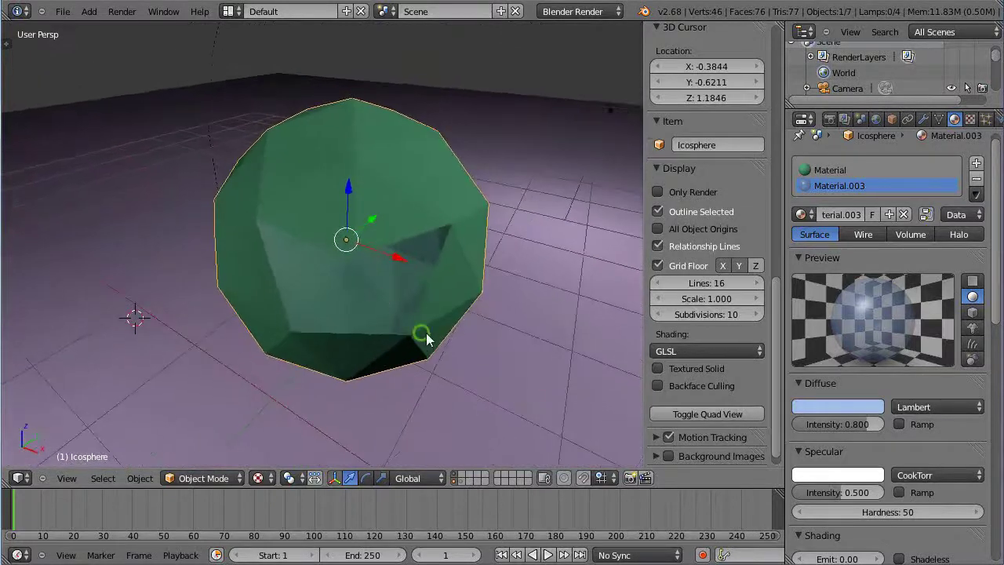
middle_click_drag(430, 333, 482, 323)
mouse_move(421, 294)
middle_mouse_down()
mouse_move(405, 310)
mouse_move(411, 277)
mouse_move(395, 309)
middle_mouse_up()
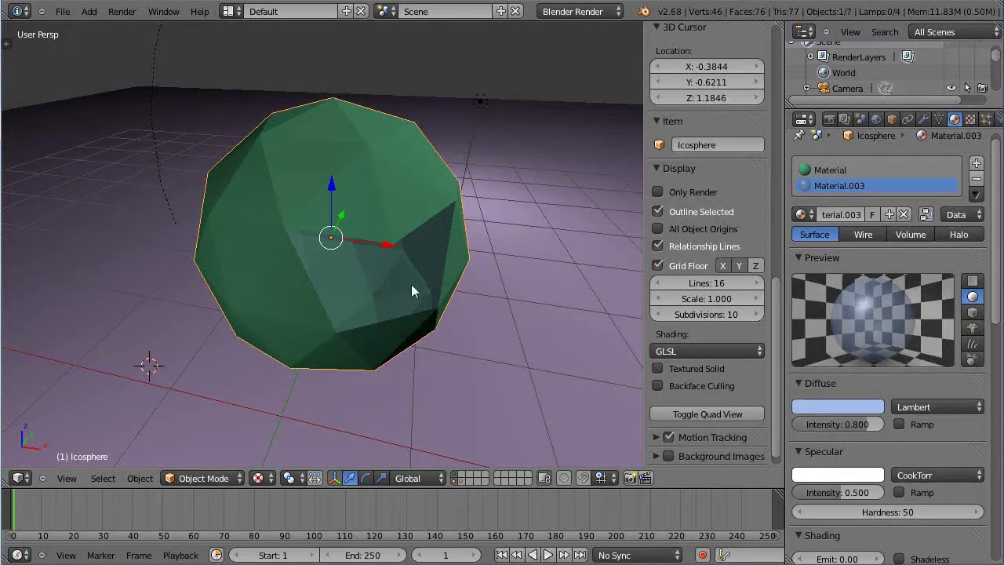
key("alt+Tab")
- Pan the Unity Scene view to recentre the capsule, sphere and cube
mouse_move(421, 380)
middle_mouse_down()
mouse_move(405, 364)
mouse_move(471, 378)
mouse_move(449, 400)
mouse_move(418, 396)
middle_mouse_up()
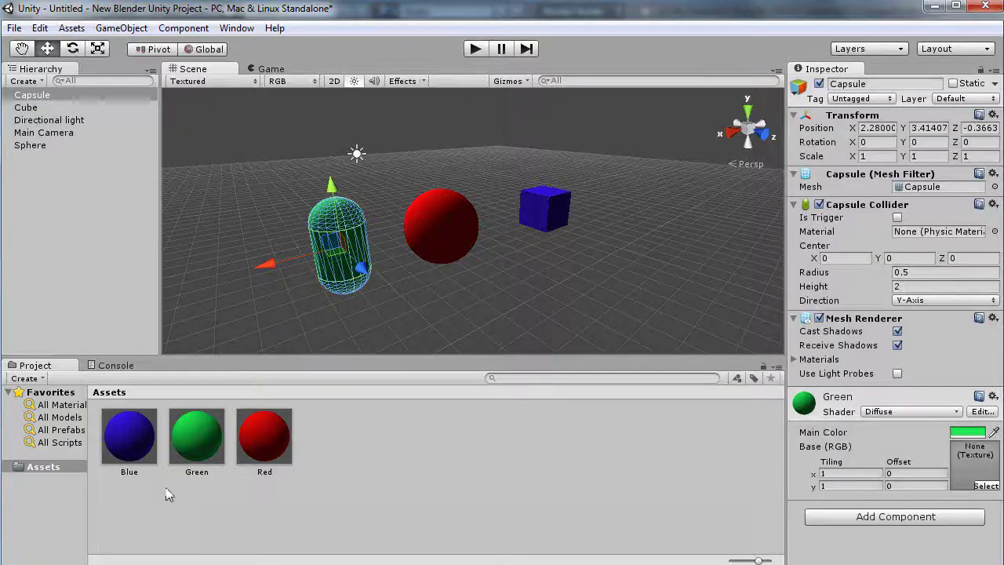
middle_click_drag(516, 258, 551, 284)
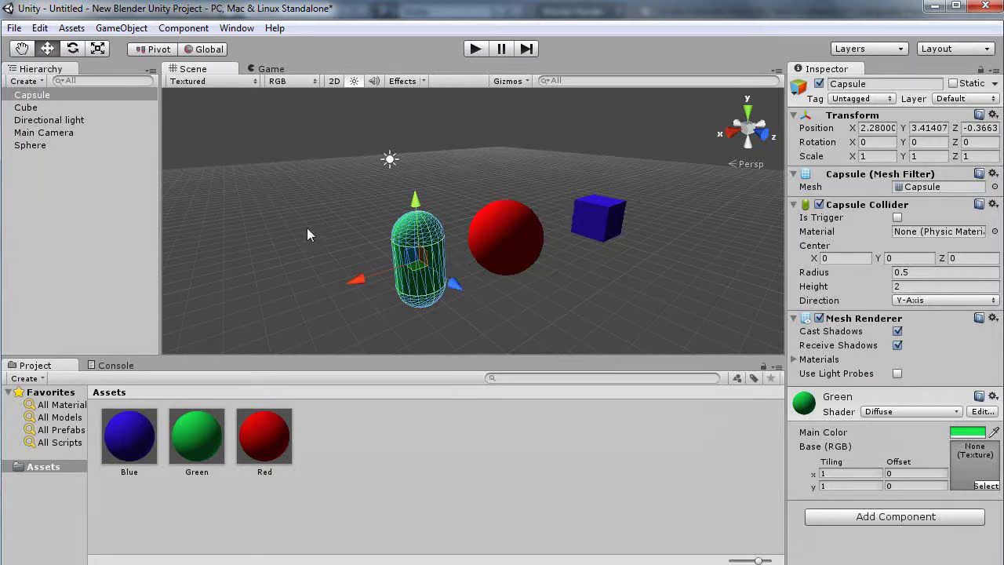
left_click(14, 28)
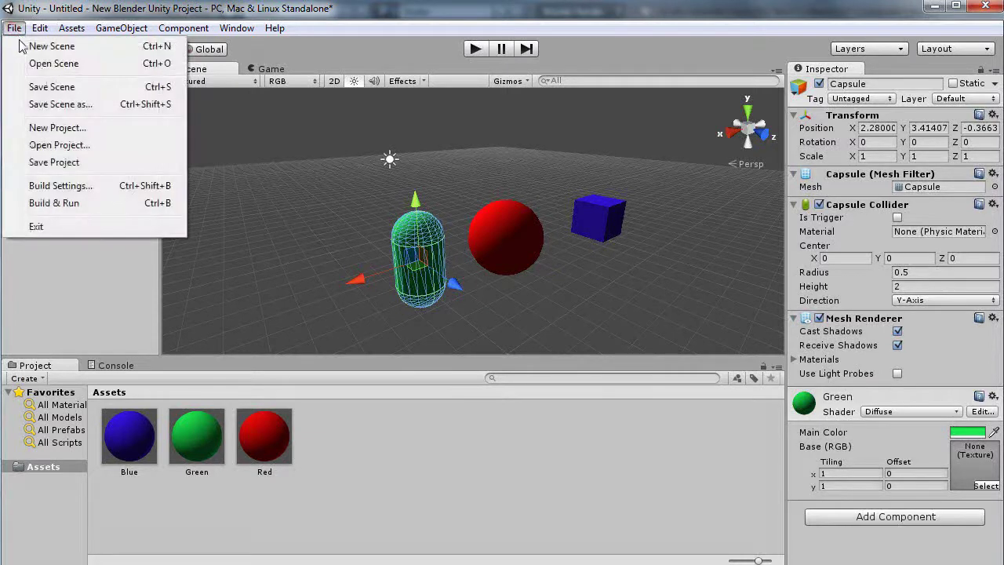
left_click(45, 132)
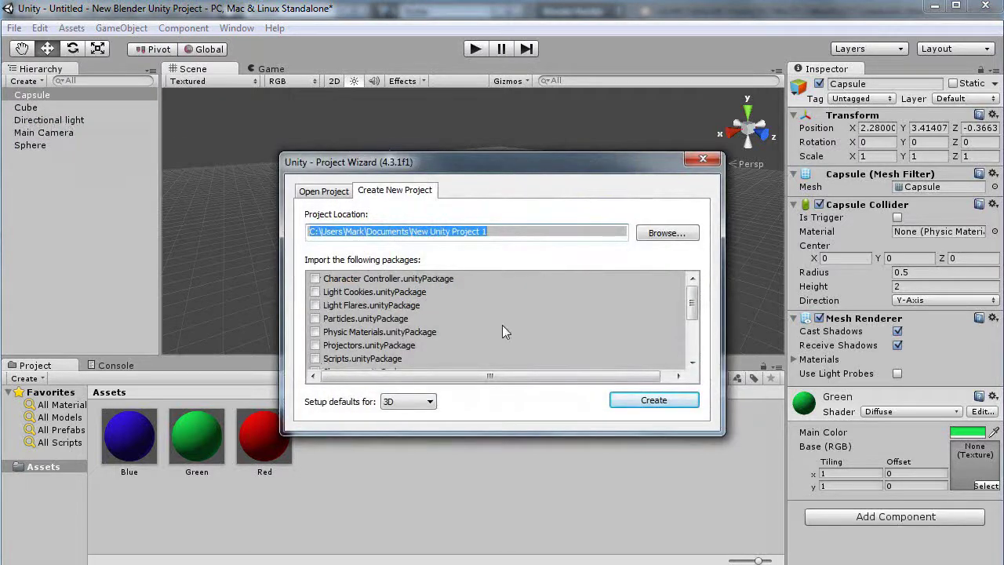
scroll(695, 307, "down", 3)
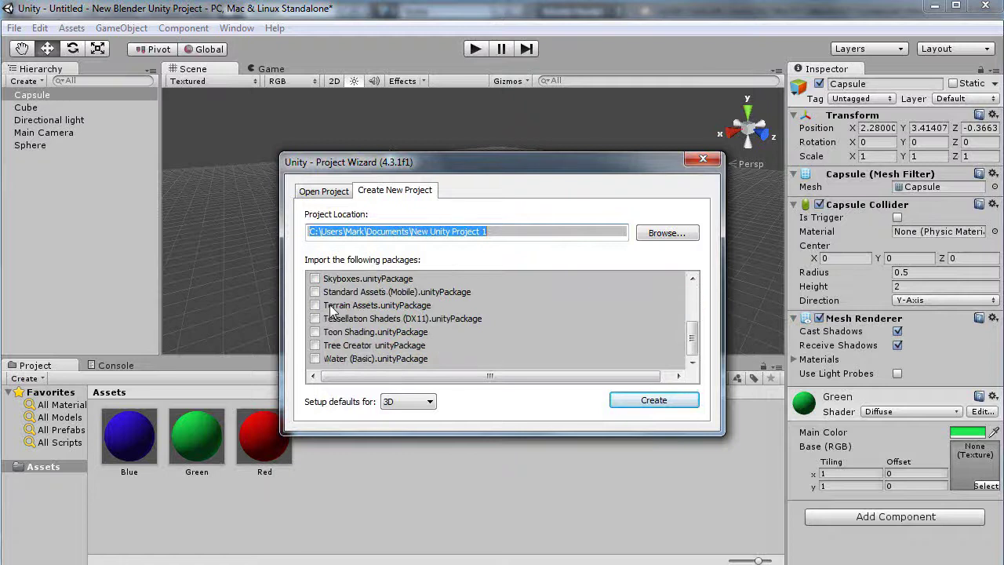
scroll(691, 298, "up", 3)
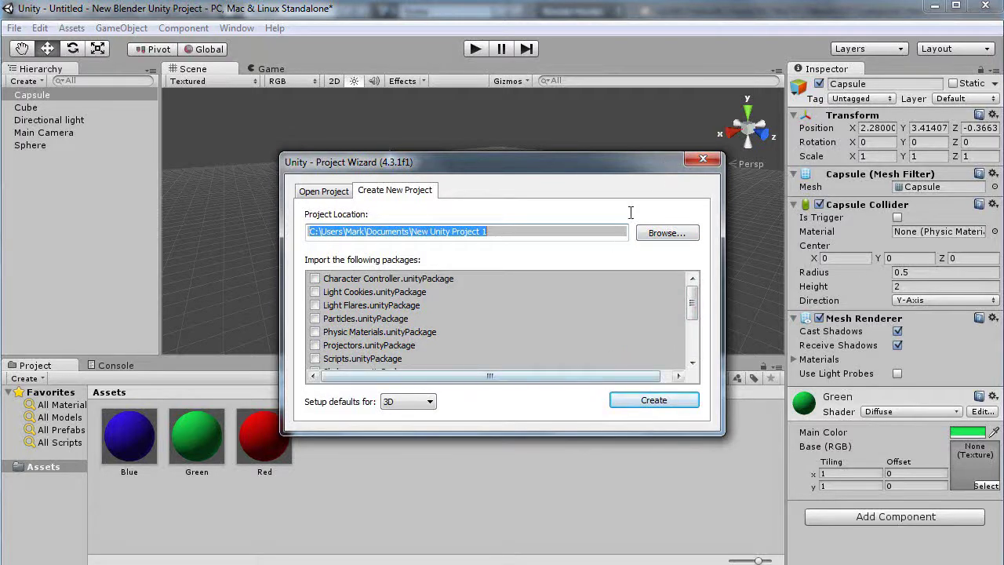
left_click(702, 160)
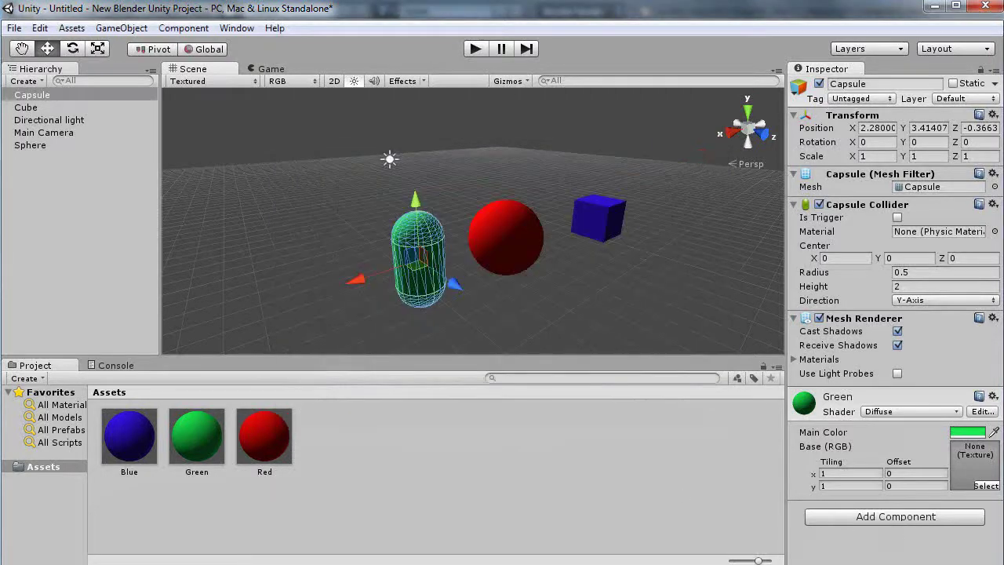